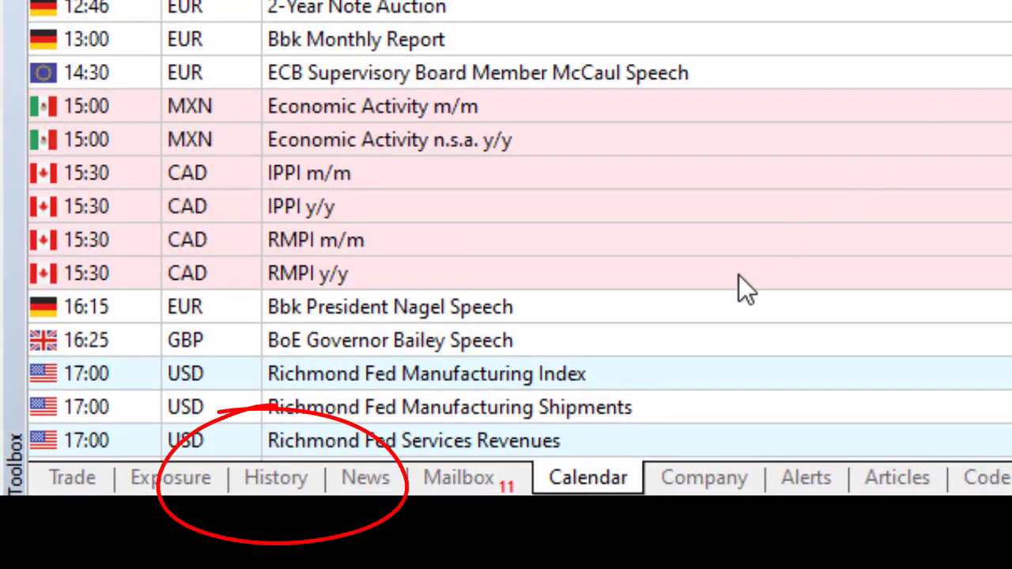
Step: Show the account's trade history in the Toolbox and bring up its report options
click(278, 481)
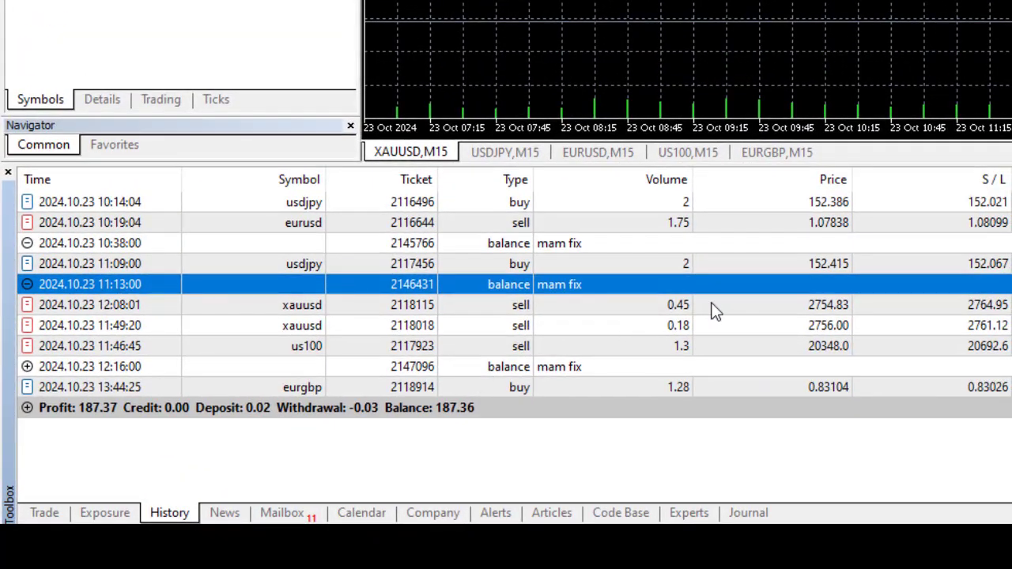
right_click(689, 242)
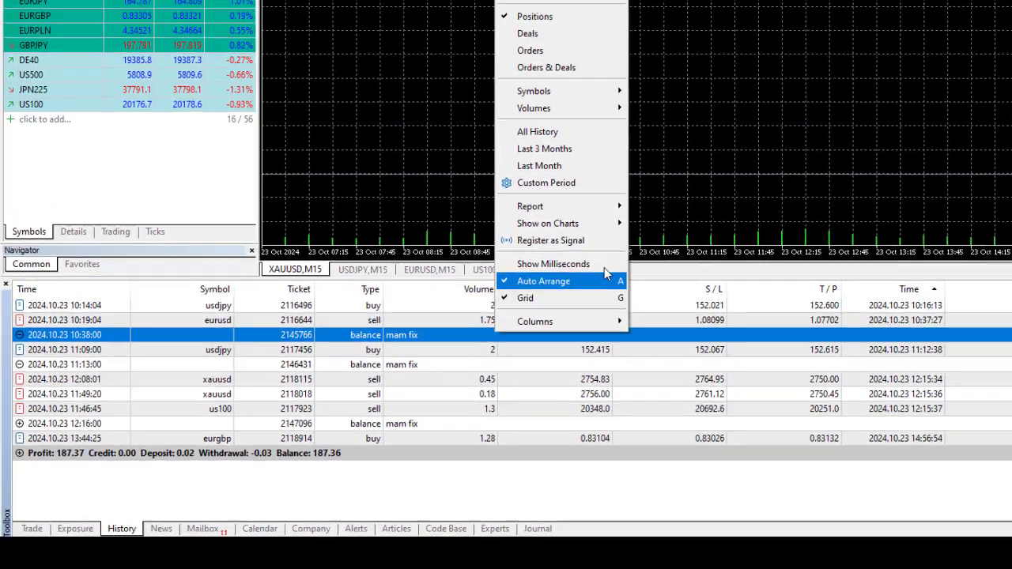
mouse_move(522, 224)
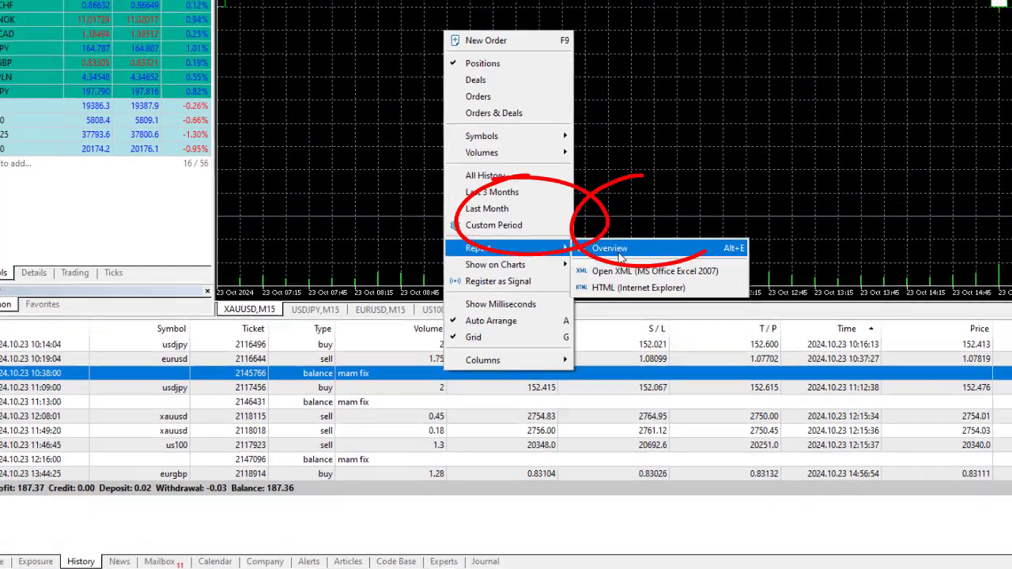
Step: Build the Overview report from the trade history
click(633, 224)
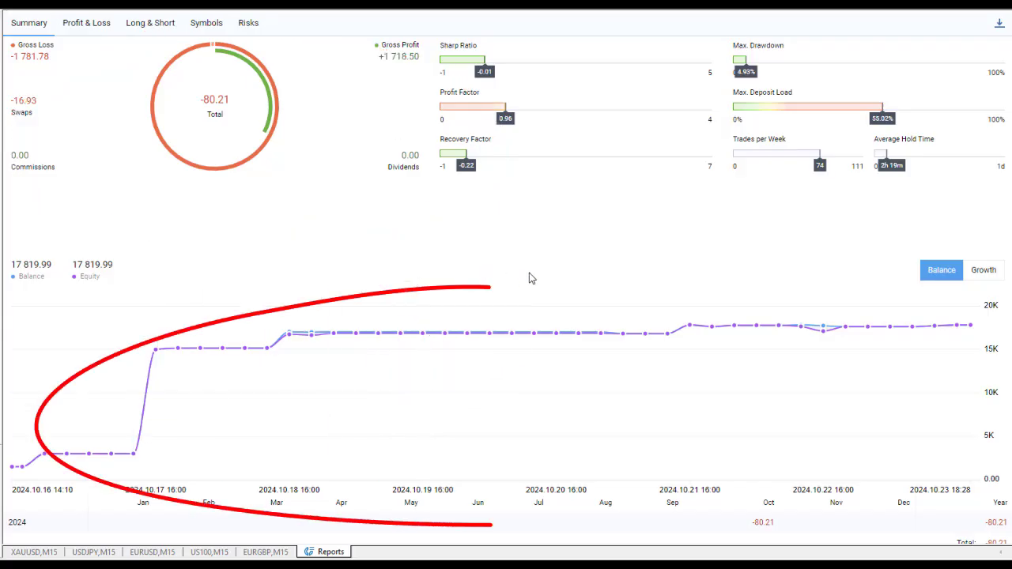
Step: View the report's Profit & Loss tab, then the 62 long versus 12 short breakdown
click(85, 26)
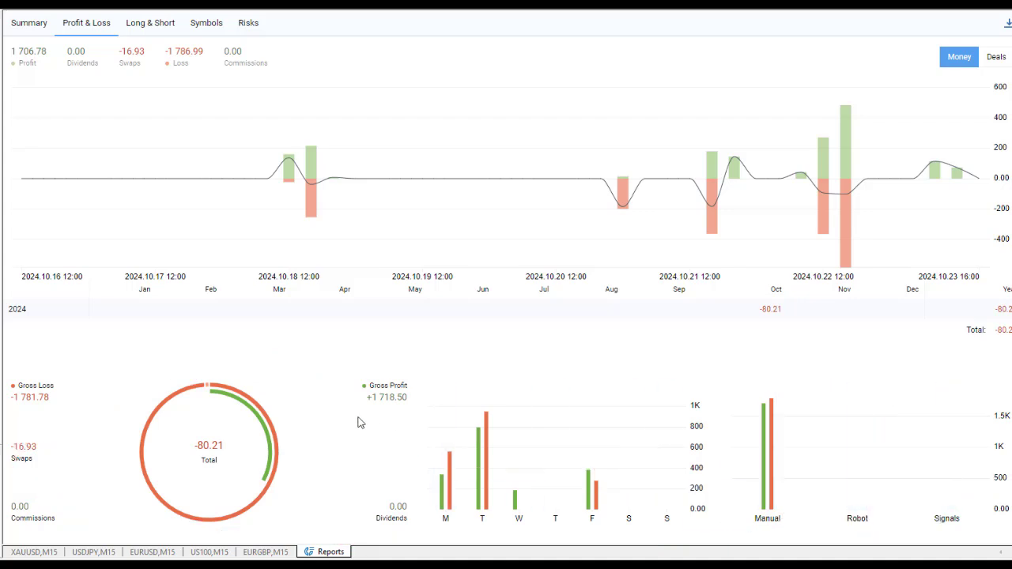
click(138, 25)
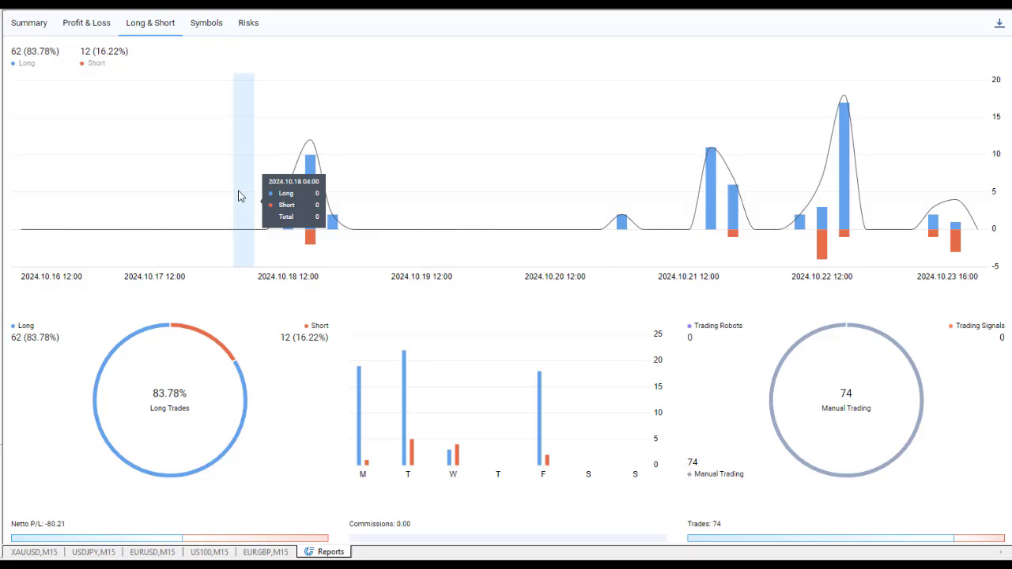
Step: Browse the Symbols tab's per-symbol profit lines, donut charts and profit-factor bars
click(202, 25)
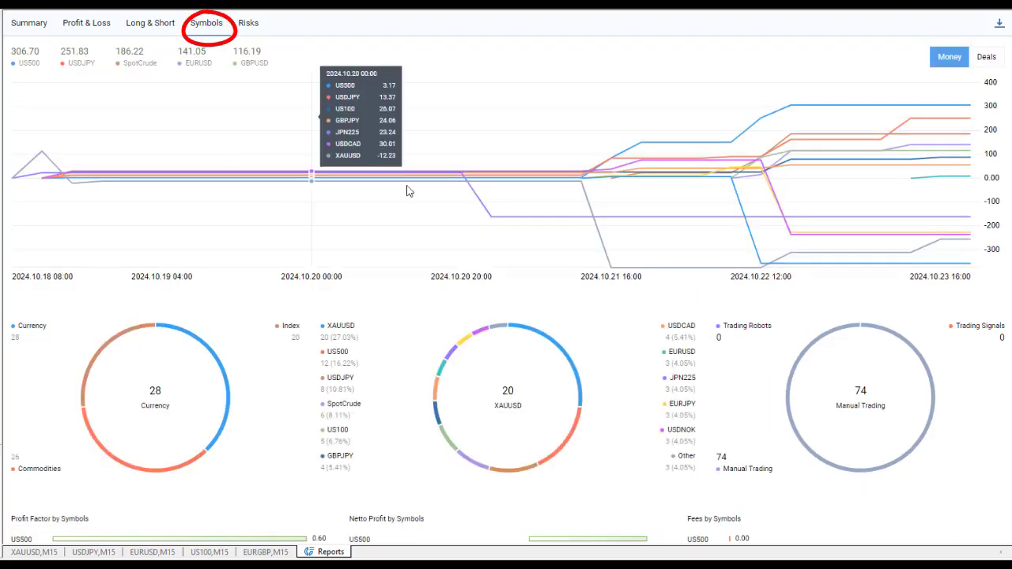
scroll(715, 304, down, 5)
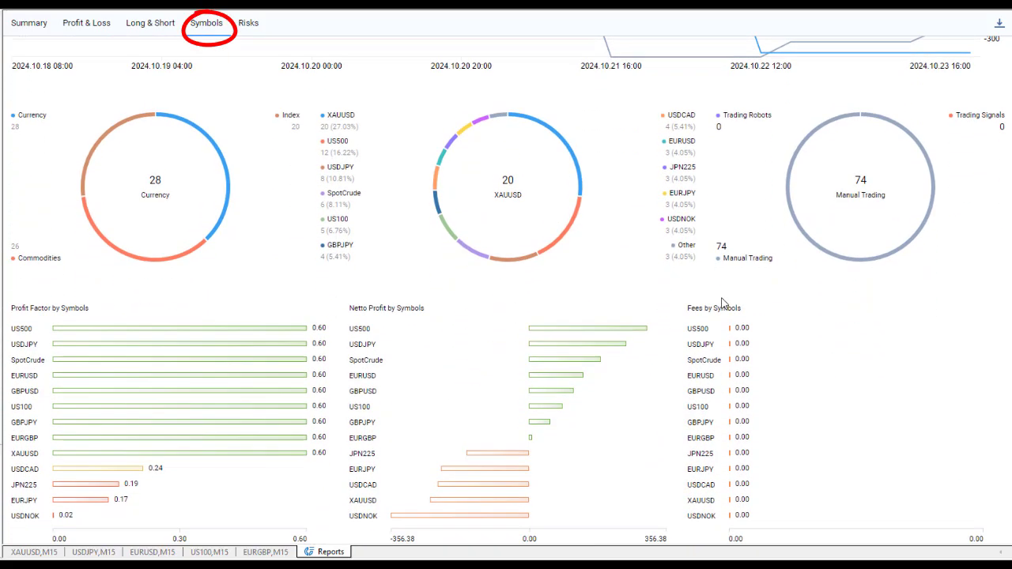
scroll(720, 300, up, 5)
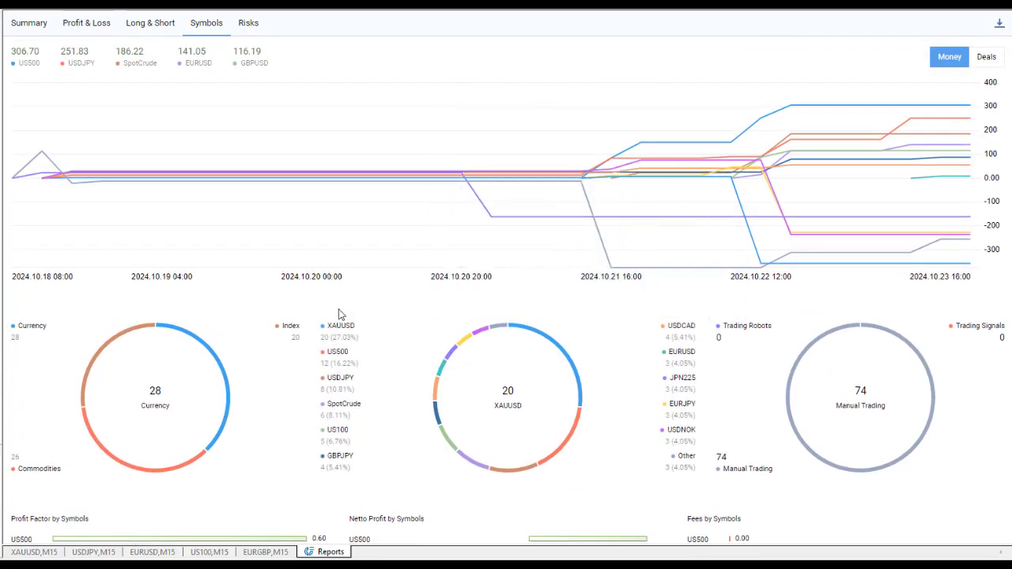
Step: Review the Risks tab's drawdown and MFE/MAE charts, plus best and worst trades
click(248, 26)
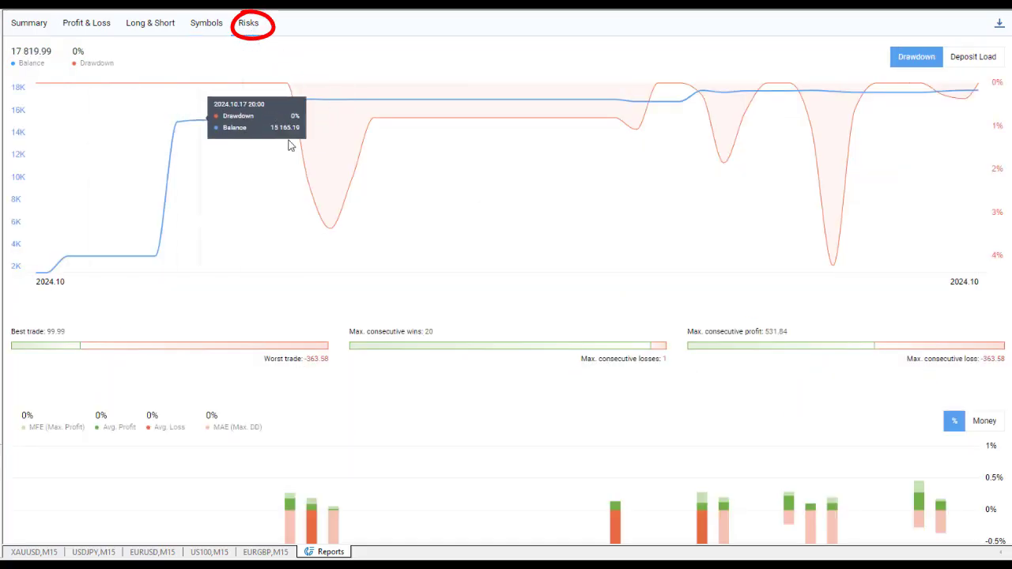
scroll(580, 266, down, 2)
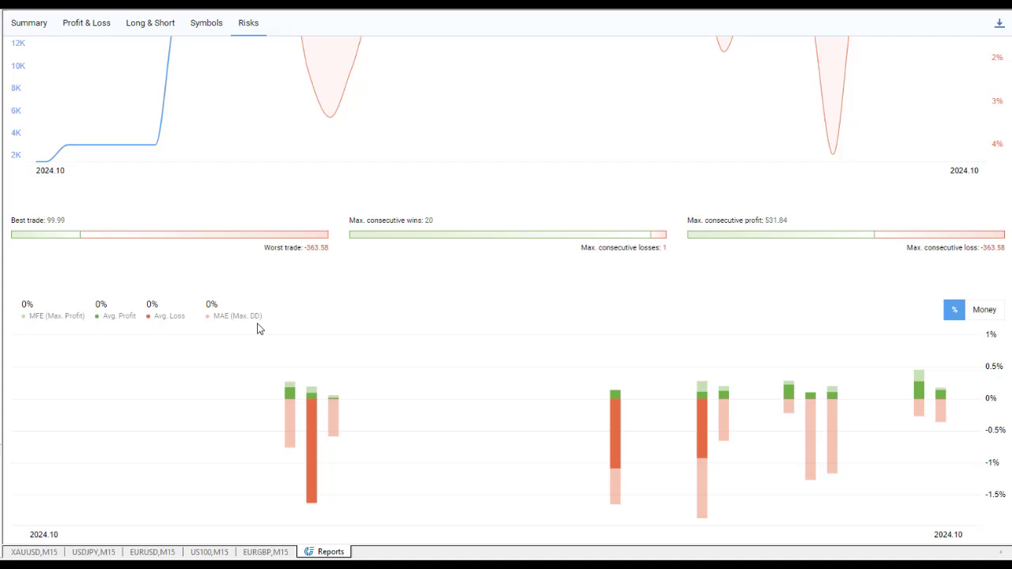
scroll(648, 316, up, 3)
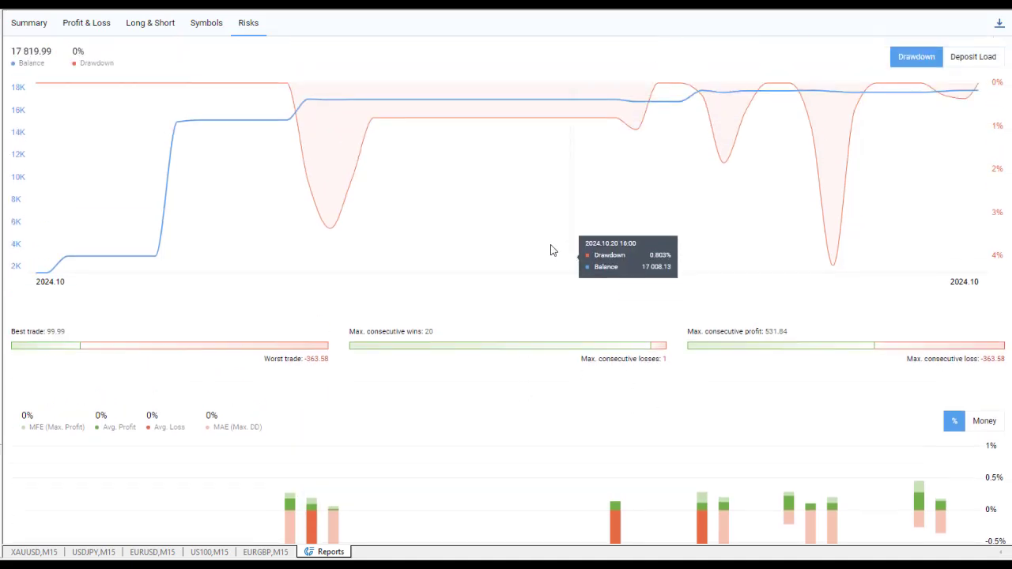